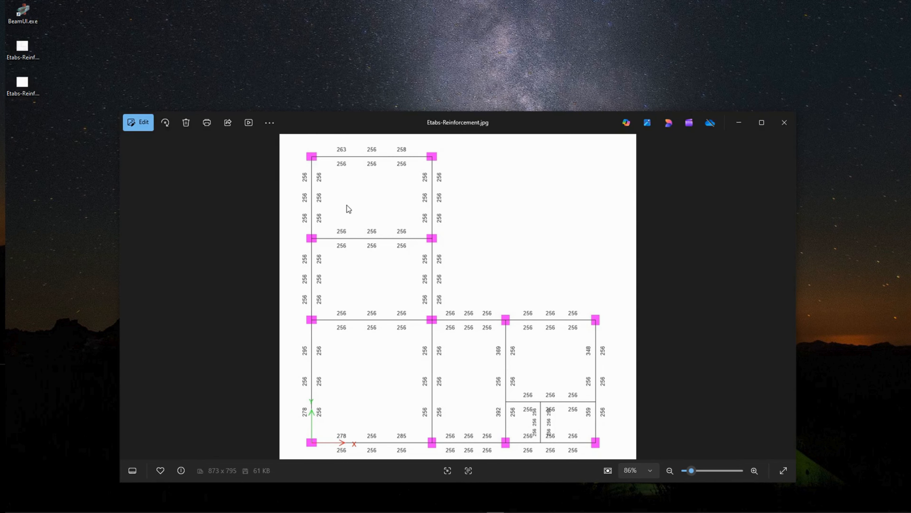
- View the reinforcement values in the second ETABS reinforcement image, then close both image windows
double_click(22, 85)
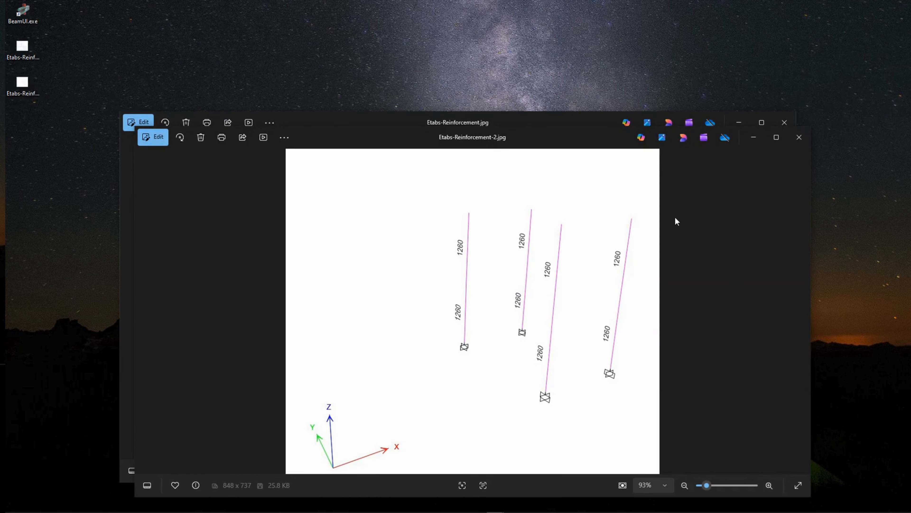
click(799, 137)
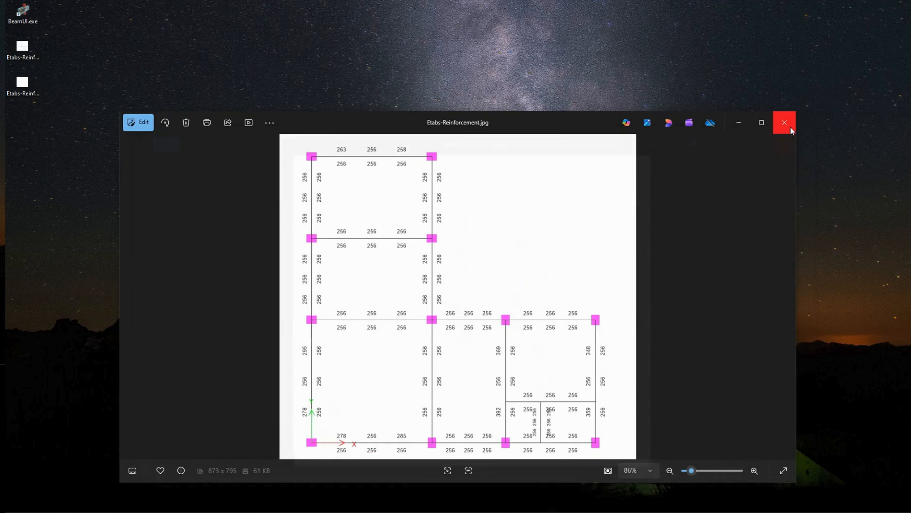
click(785, 122)
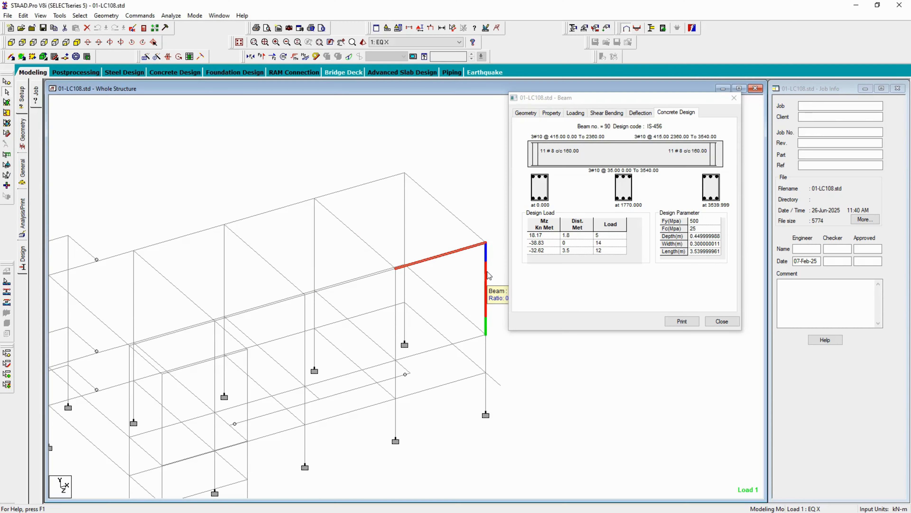
- Inspect the concrete design results of upper-storey columns 88 and 87 and the neighbouring rear column in STAAD.Pro
click(641, 112)
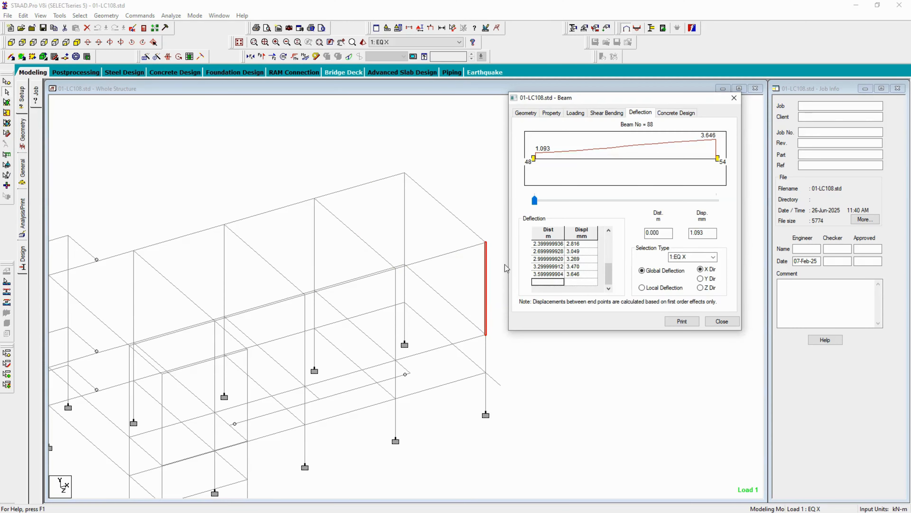
click(676, 112)
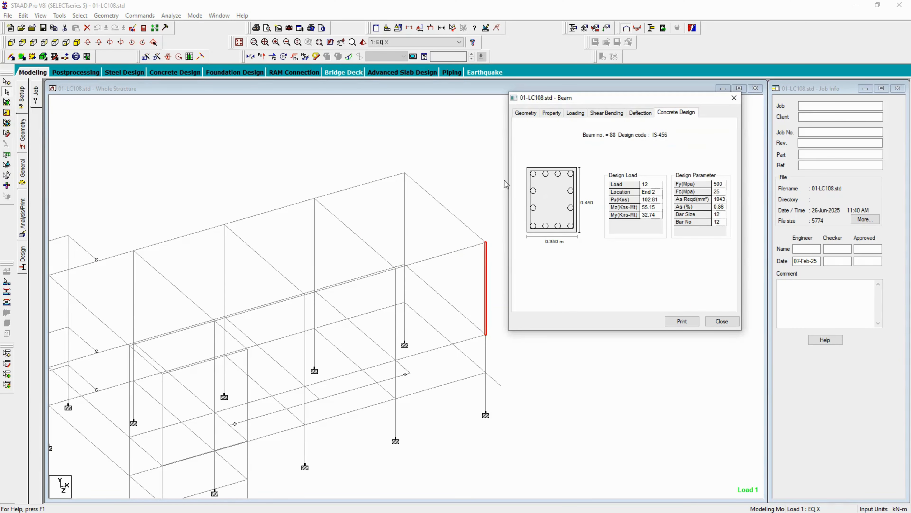
click(405, 219)
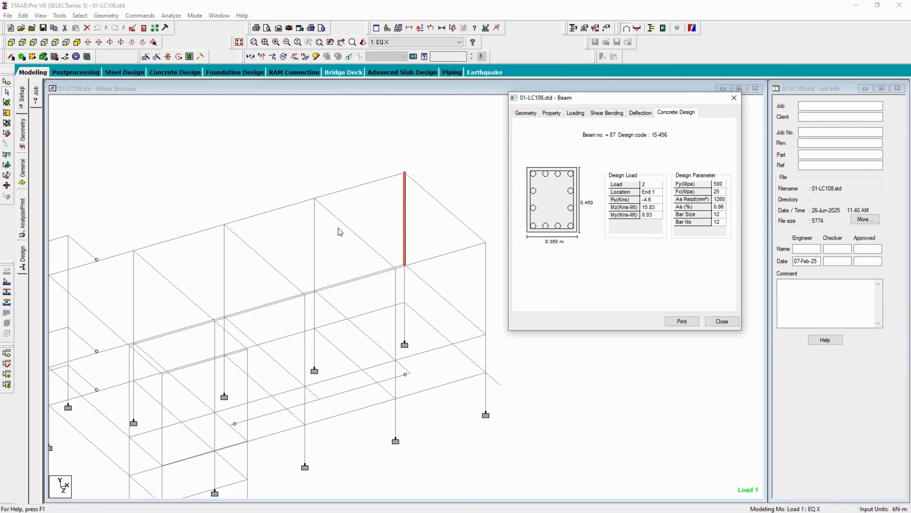
click(315, 239)
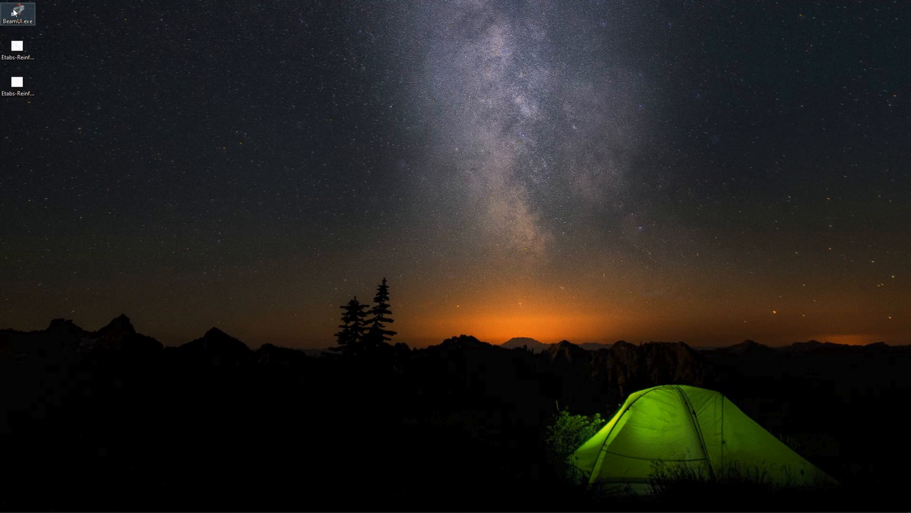
- Launch BeamUI from the desktop and maximize its 3D design view window
double_click(14, 13)
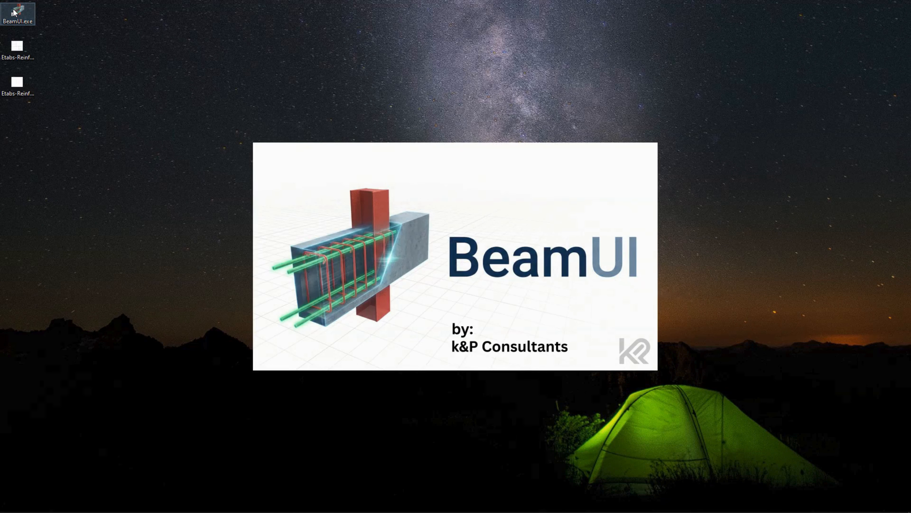
mouse_move(523, 500)
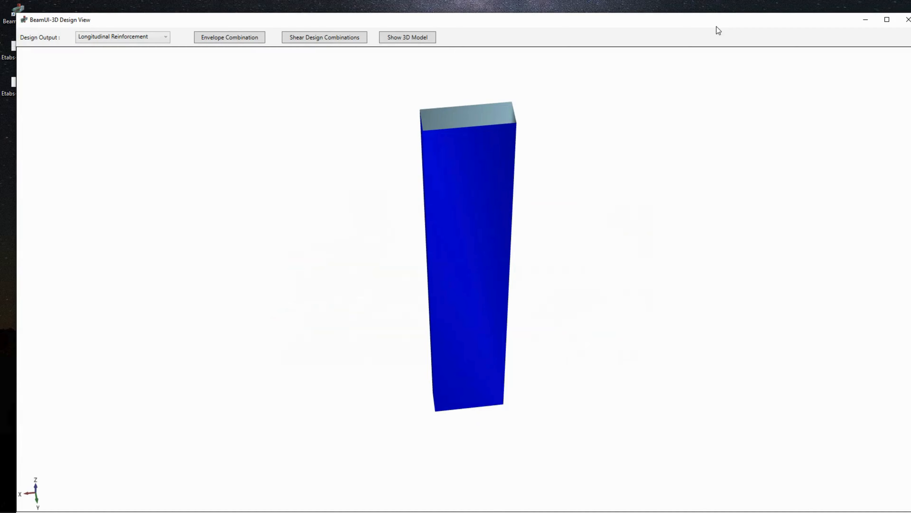
double_click(711, 21)
- Select all members of the 01-LC108 structure in STAAD.Pro and show them as a 3D model in BeamUI
key(super)
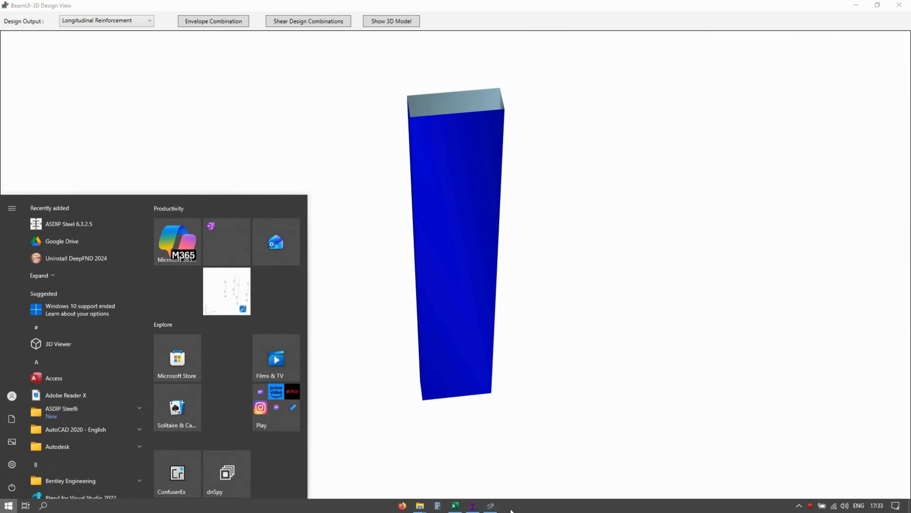
key(super)
key(super)
click(473, 506)
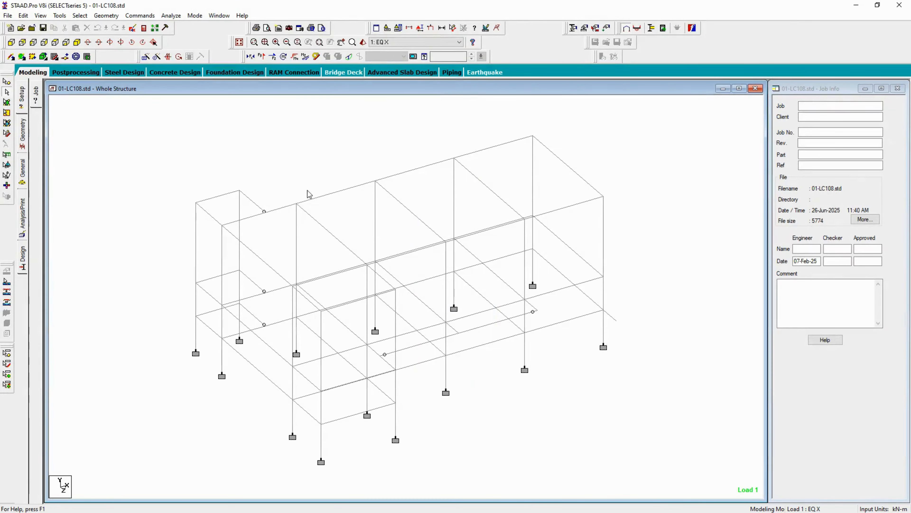
key(ctrl+a)
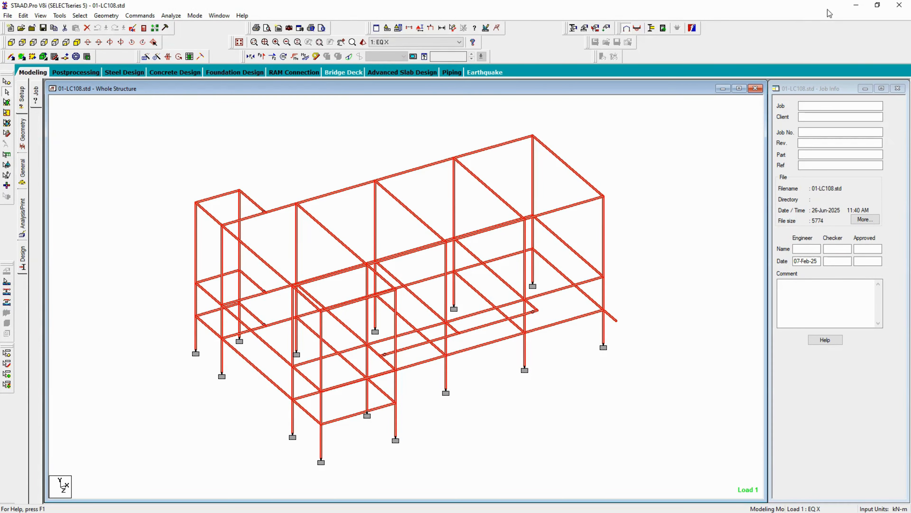
key(alt+Tab)
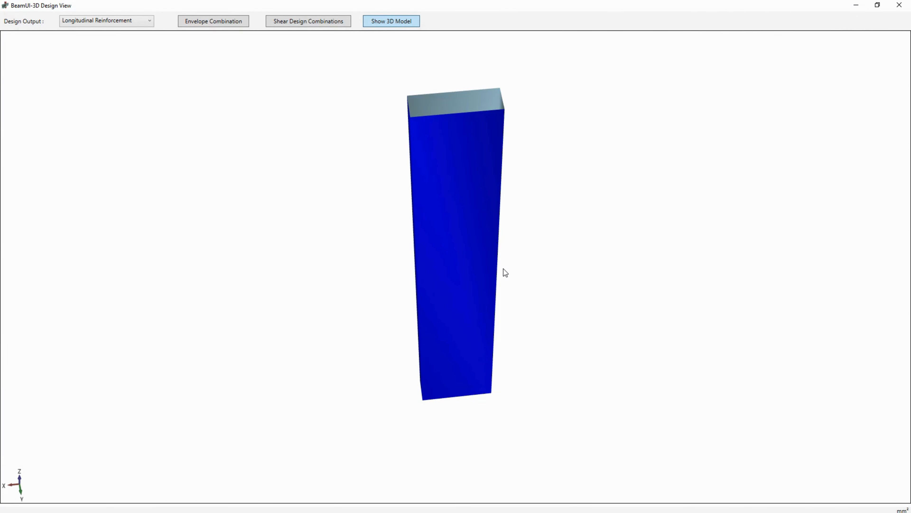
- Examine the longitudinal reinforcement labels on the beams and columns of the whole frame from several angles
middle_drag(495, 311, 522, 276)
scroll(521, 277, up, 5)
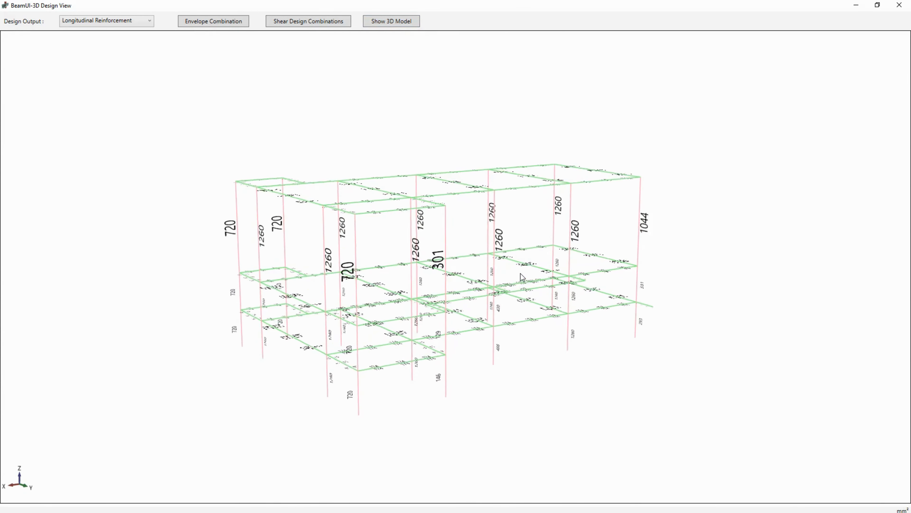
middle_drag(522, 277, 457, 303)
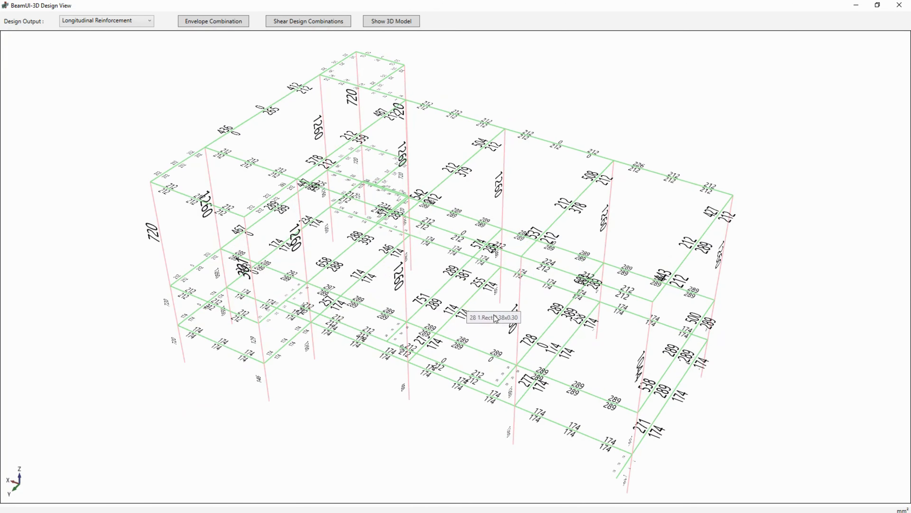
middle_drag(706, 391, 780, 377)
middle_drag(673, 373, 645, 348)
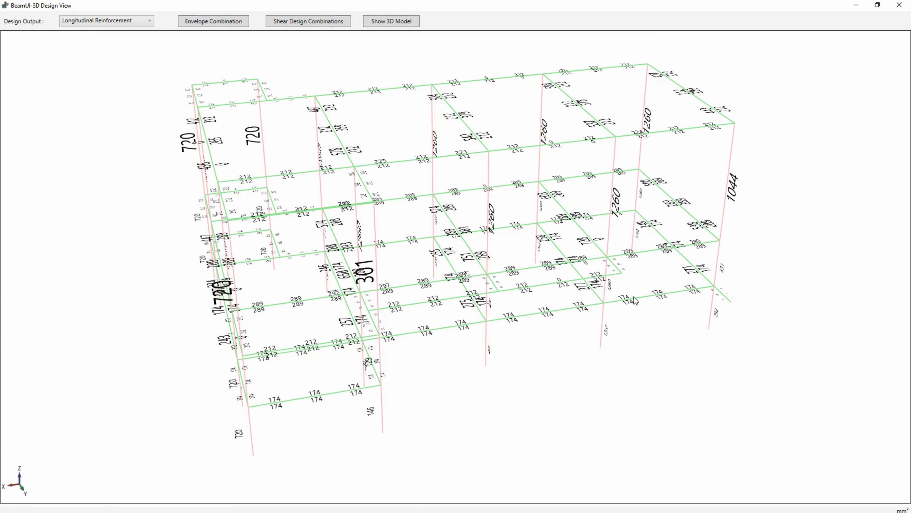
mouse_move(643, 302)
middle_drag(626, 334, 637, 334)
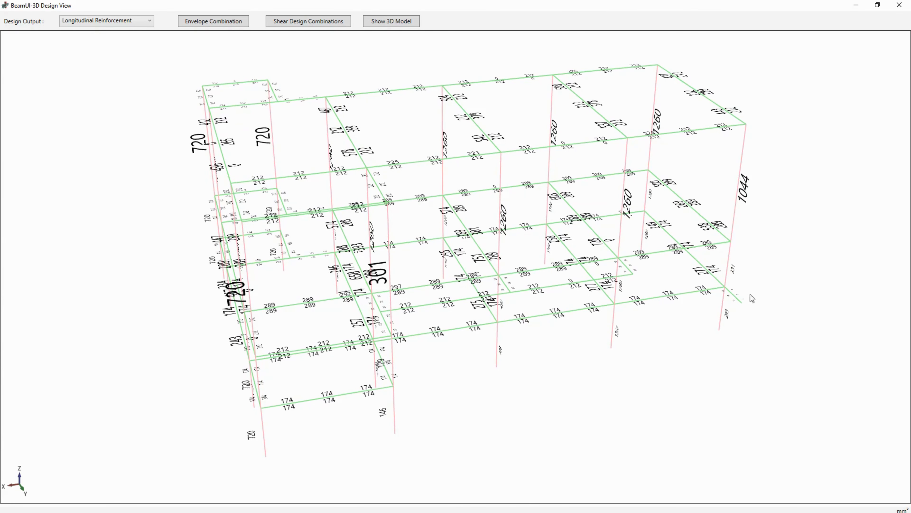
- Switch to STAAD.Pro and inspect the concrete design results of the four roof beams around the end bay
click(856, 6)
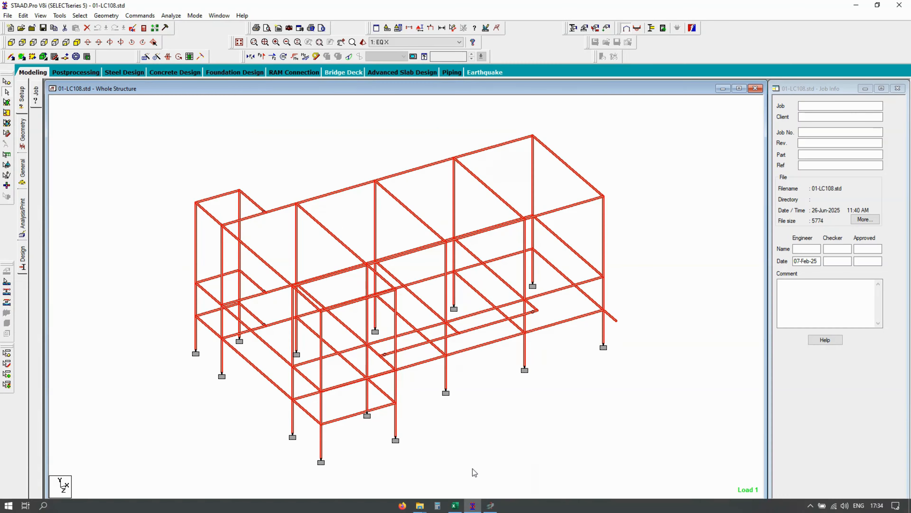
double_click(515, 145)
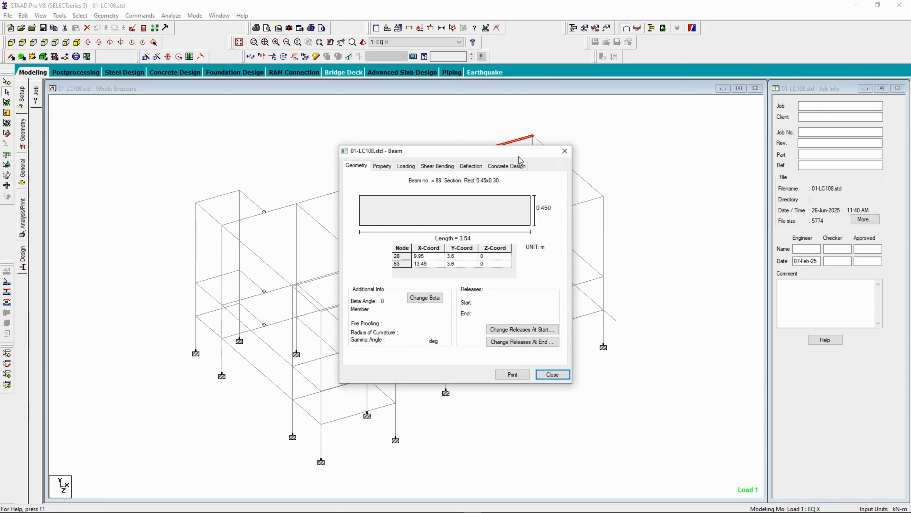
click(510, 166)
drag(497, 151, 340, 117)
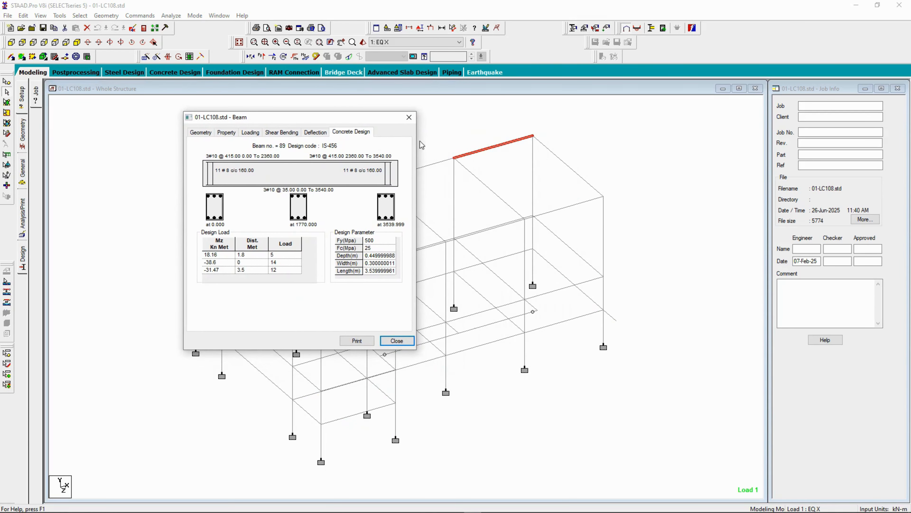
click(469, 173)
click(469, 174)
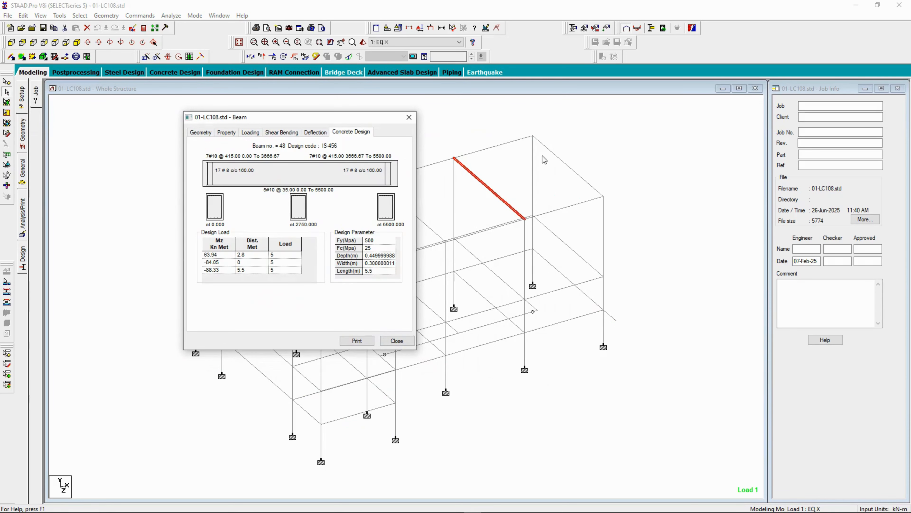
click(564, 163)
click(577, 204)
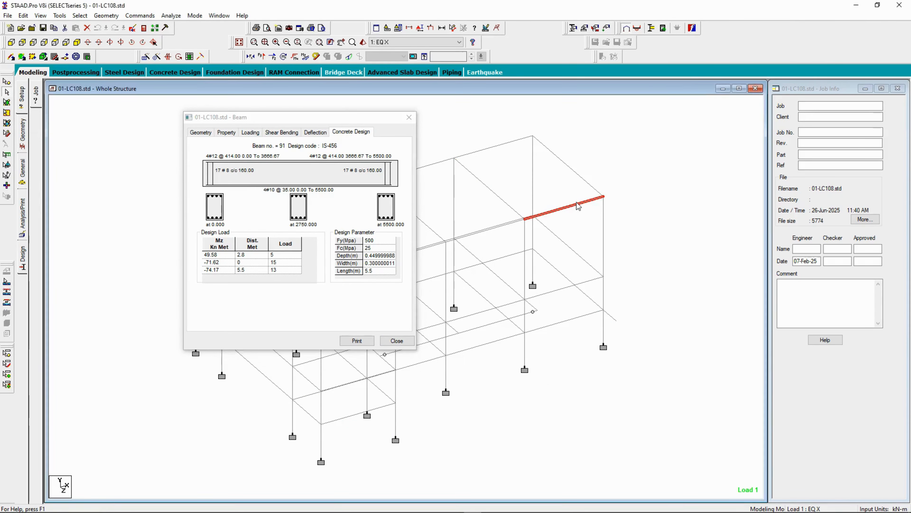
- Inspect the concrete design results of the four upper-storey corner columns of the end bay
click(533, 185)
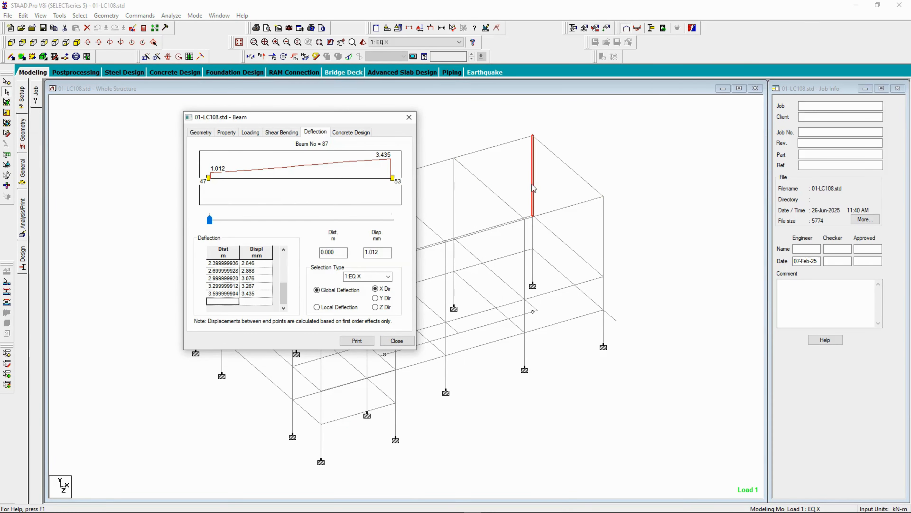
click(363, 135)
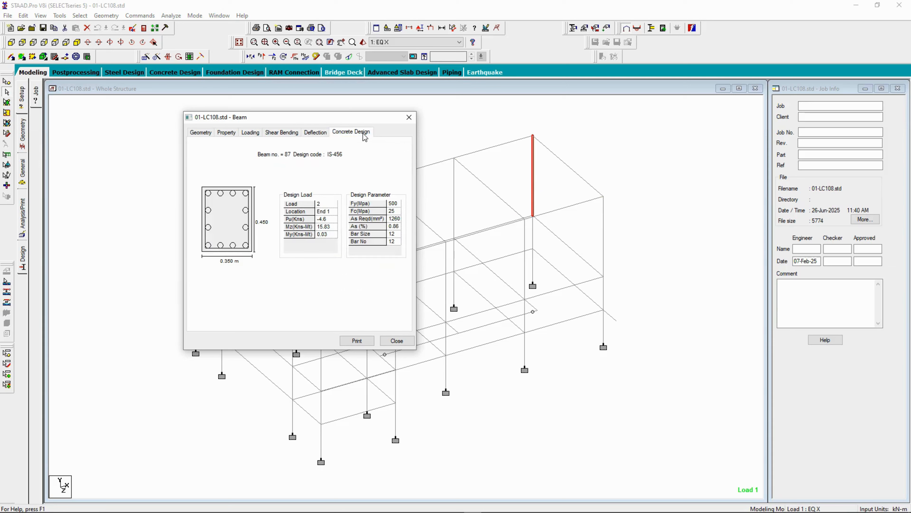
click(456, 205)
click(526, 272)
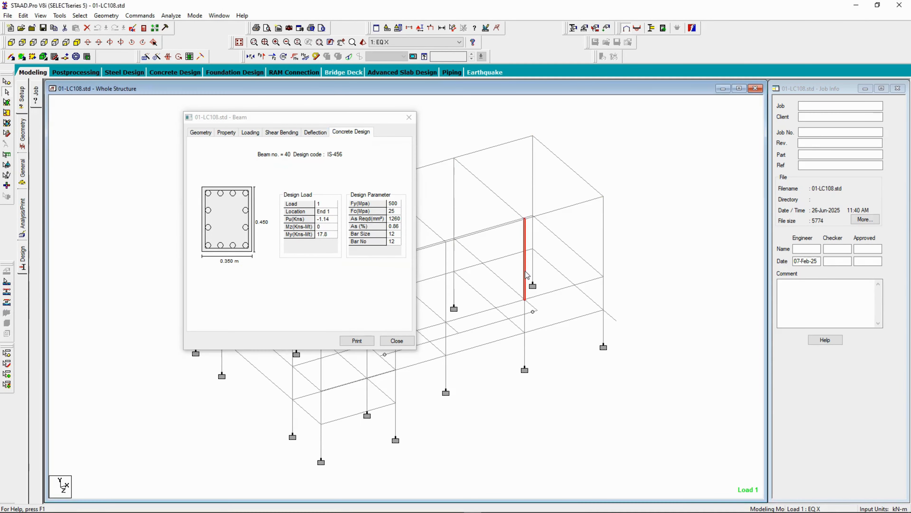
click(606, 231)
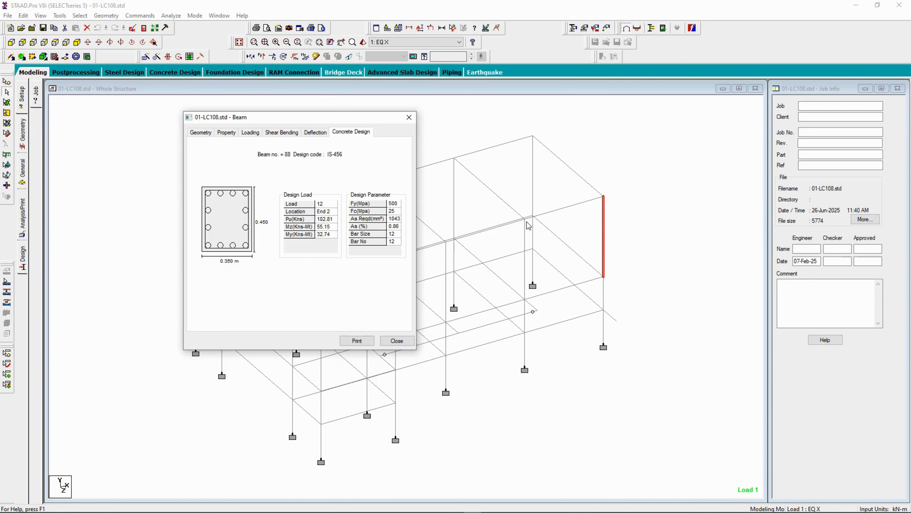
- Select the end bay's four roof beams and four upper-storey columns, and show only these members in BeamUI's 3D model
drag(611, 139, 449, 207)
ctrl+click(526, 272)
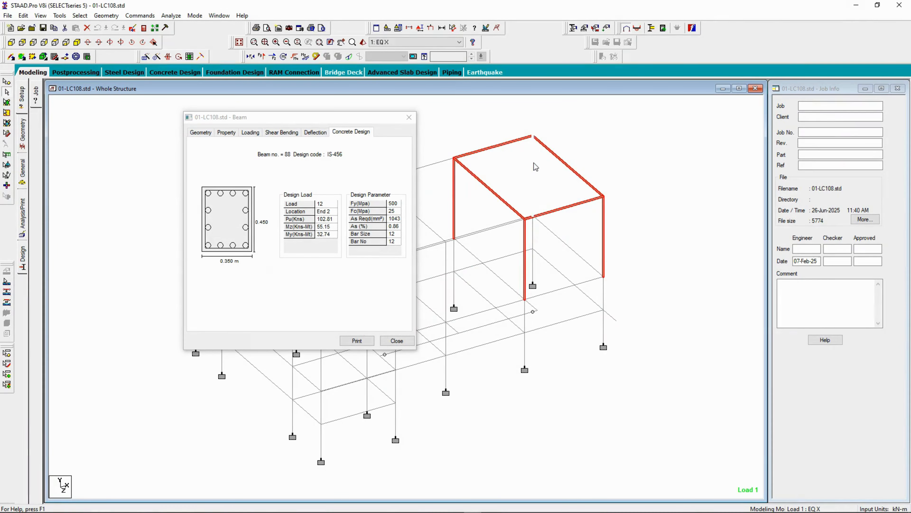
mouse_move(559, 509)
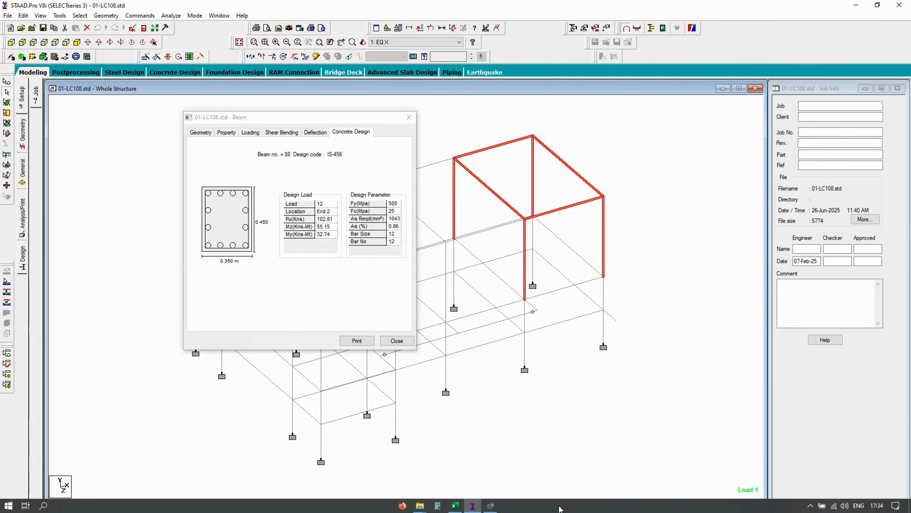
click(491, 505)
click(389, 24)
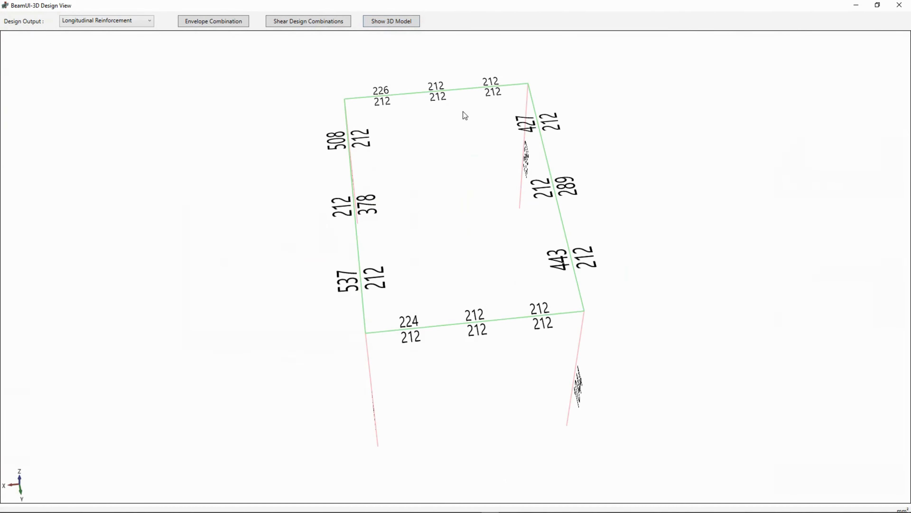
- View the beam results of beam 48 in the isolated bay and close the results window
right_drag(499, 262, 527, 249)
right_drag(555, 317, 382, 194)
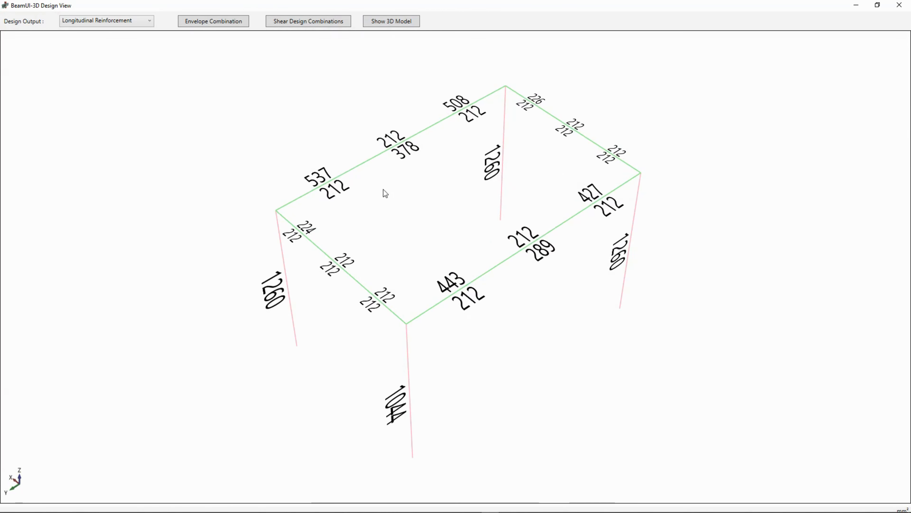
click(364, 164)
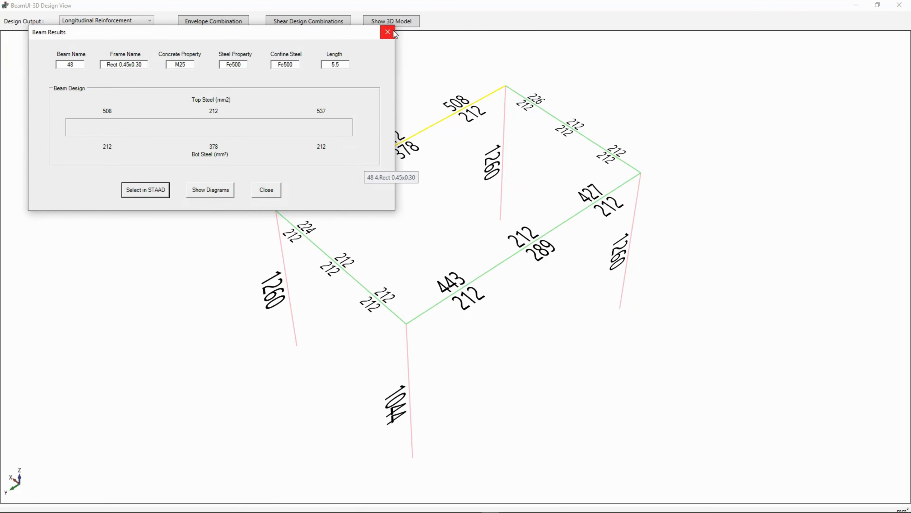
click(387, 31)
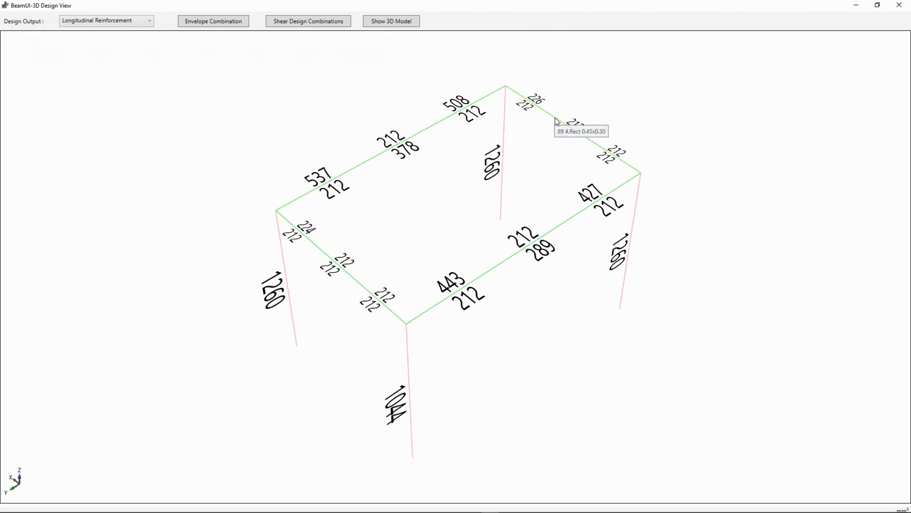
- Examine the reinforcement labels around the isolated bay and reopen the results of beam 48
right_drag(584, 167, 518, 250)
mouse_move(502, 363)
middle_down()
mouse_move(429, 369)
mouse_move(488, 350)
mouse_move(519, 364)
mouse_move(500, 375)
middle_up()
right_drag(582, 133, 634, 182)
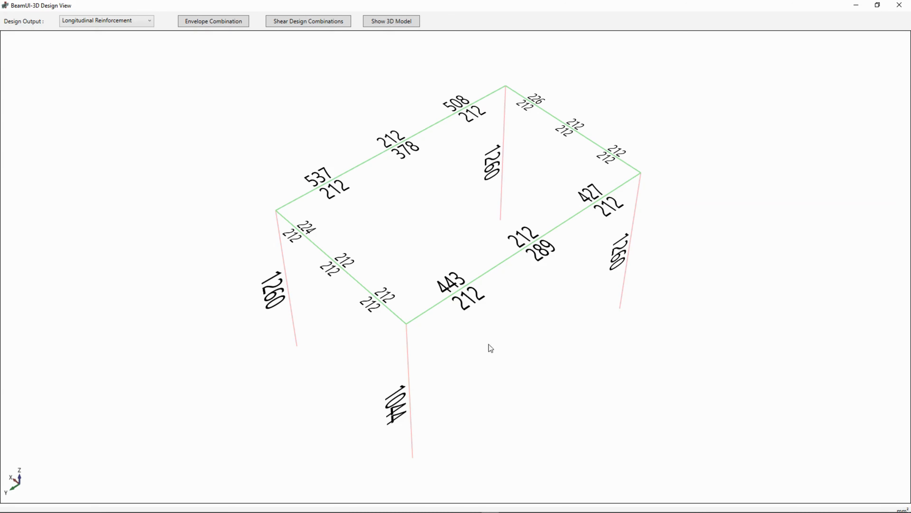
right_drag(576, 319, 561, 315)
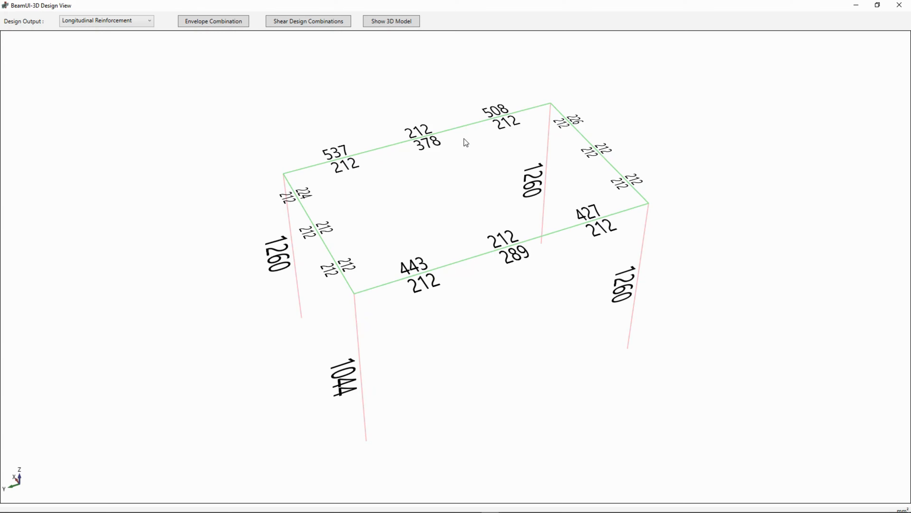
click(458, 130)
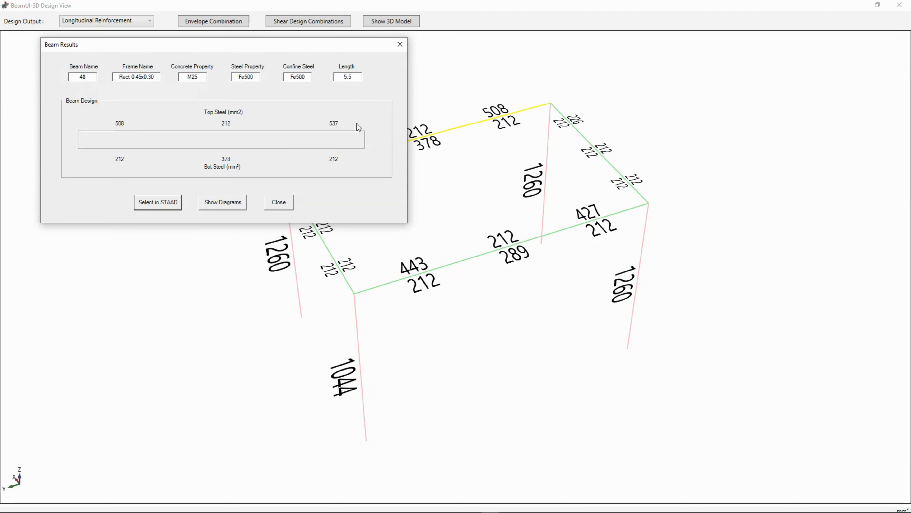
- Show the moment, shear and displacement diagrams of beam 48 for the DEAD load case
click(223, 202)
click(151, 100)
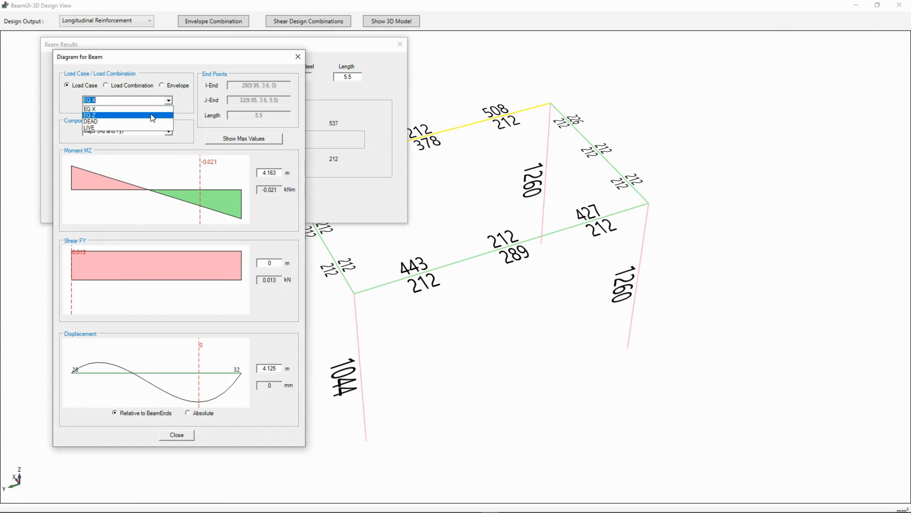
click(129, 121)
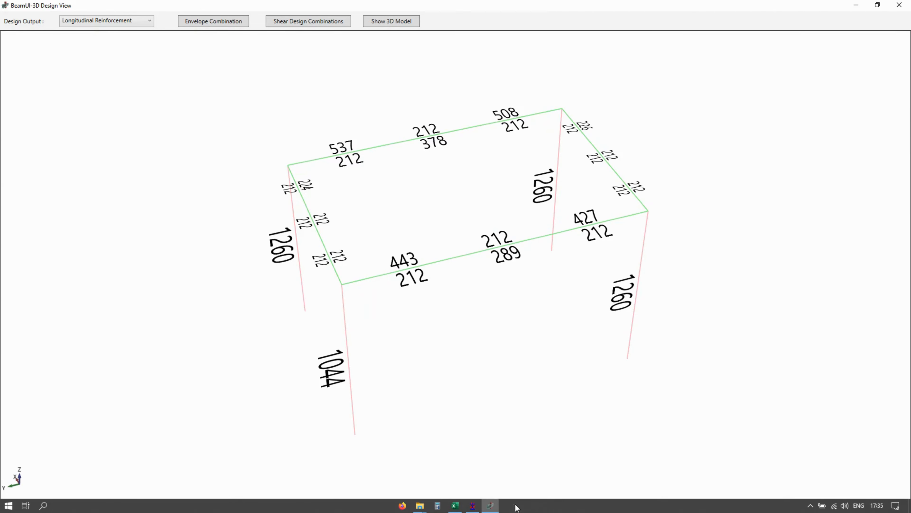
- Switch to STAAD.Pro, select all the columns of the structure and display only them in the active view window
click(475, 506)
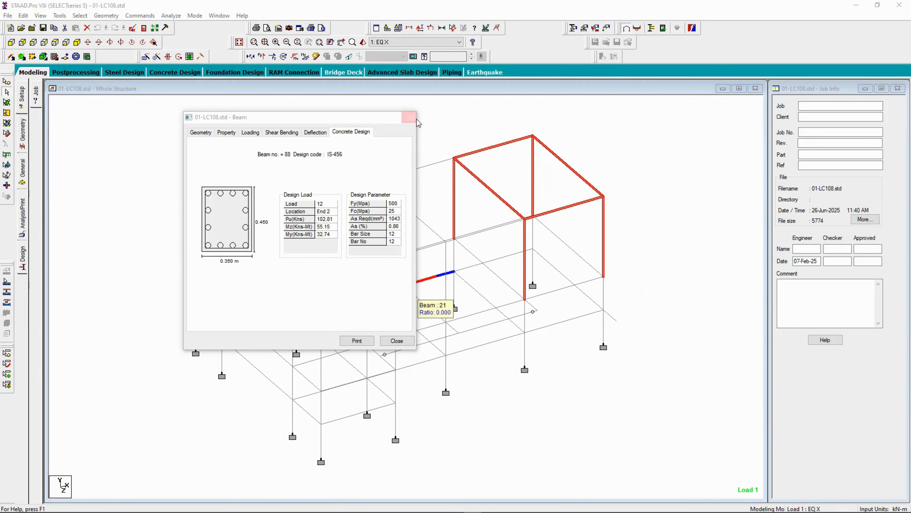
right_click(320, 146)
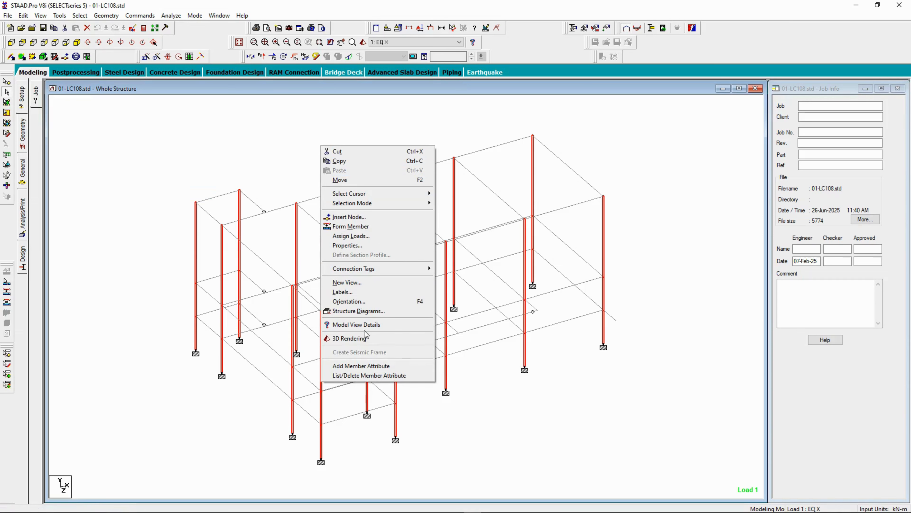
click(347, 282)
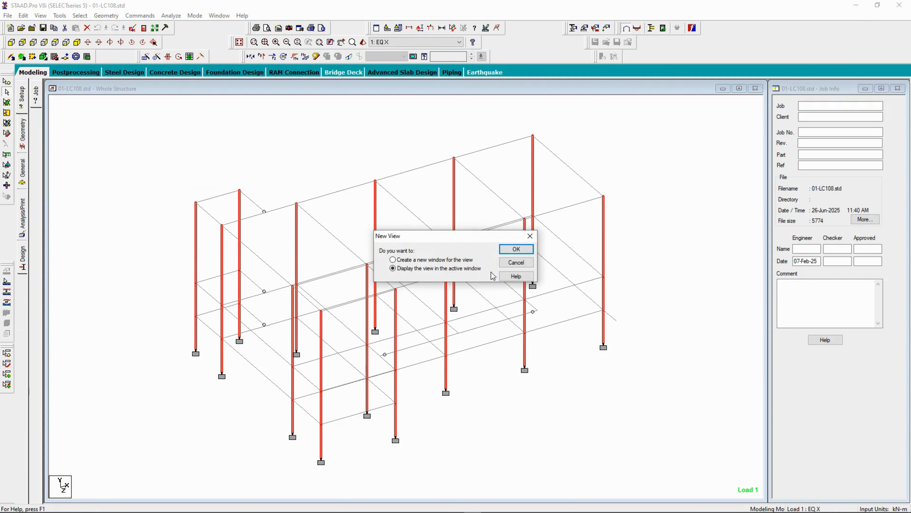
click(516, 249)
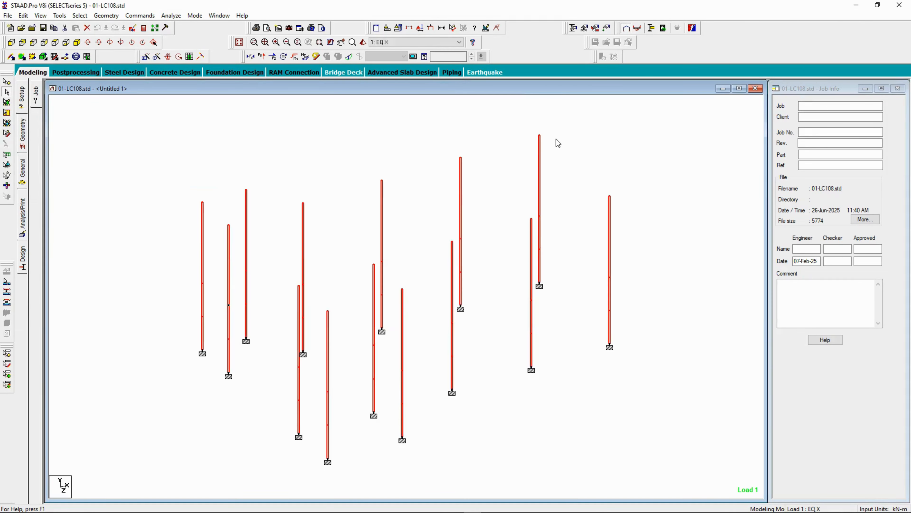
- Switch back to BeamUI and reload the 3D model to show the longitudinal reinforcement of the isolated columns
key(alt+Tab)
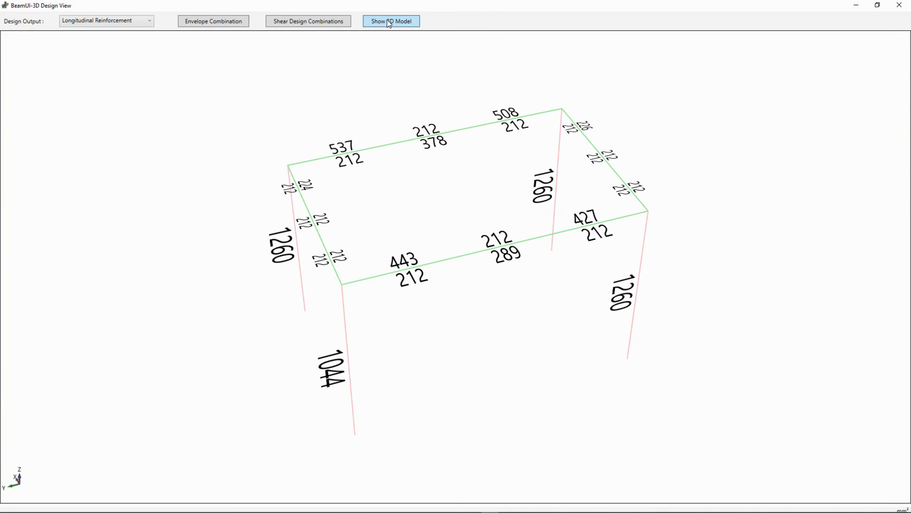
click(387, 21)
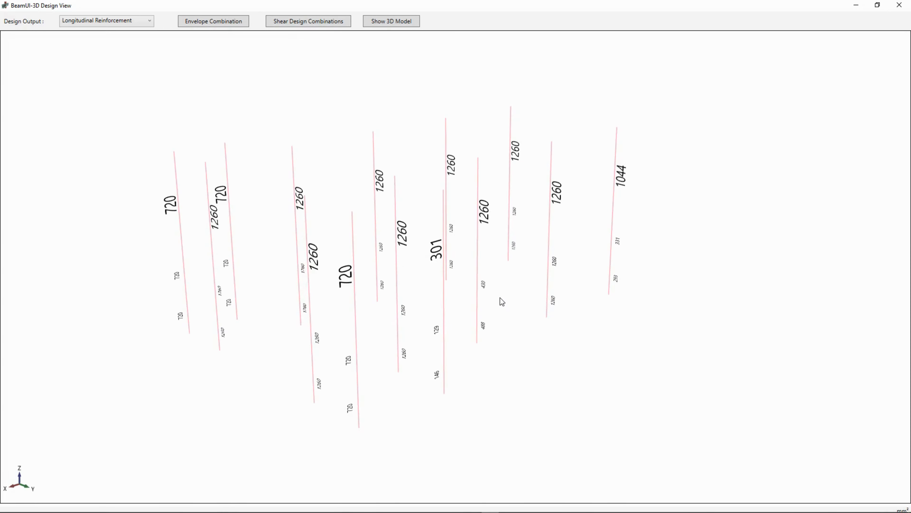
scroll(498, 297, up, 1)
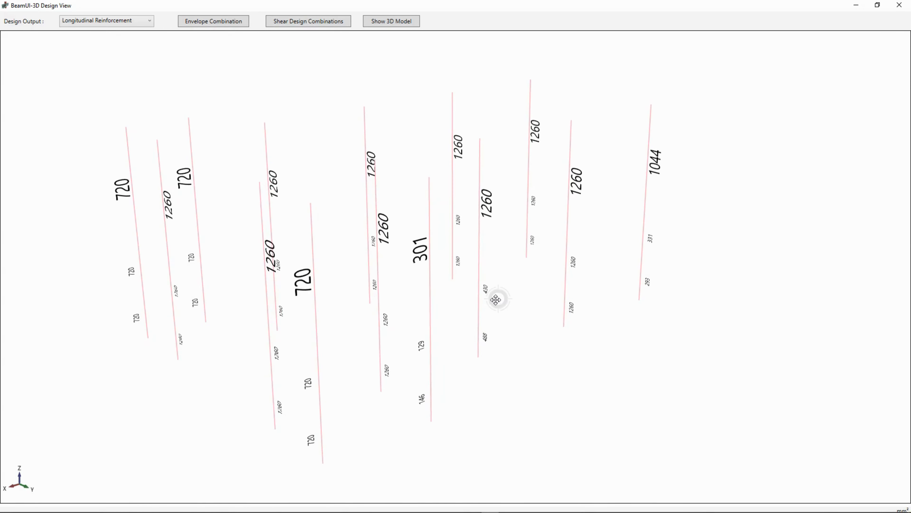